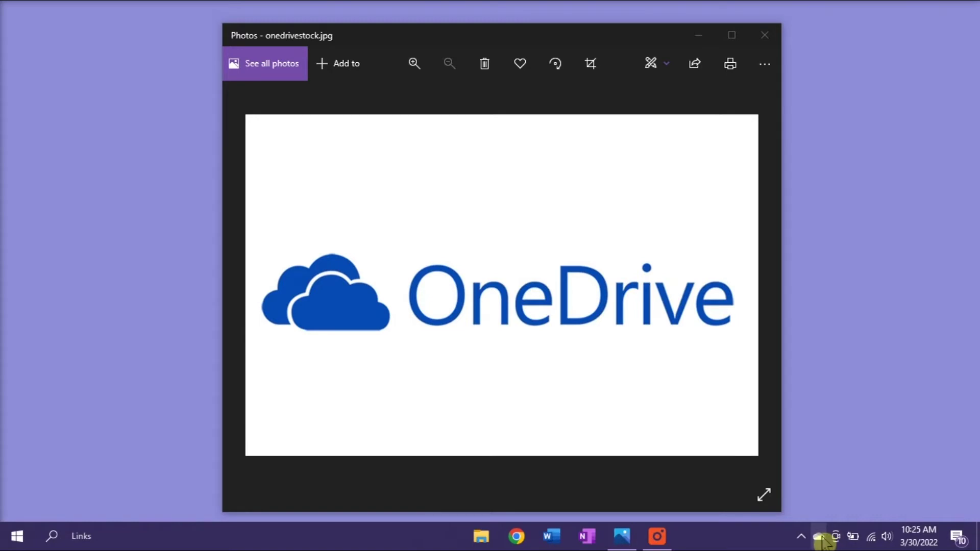
Step: Open OneDrive Settings from the tray icon's Help & Settings menu
right_click(821, 538)
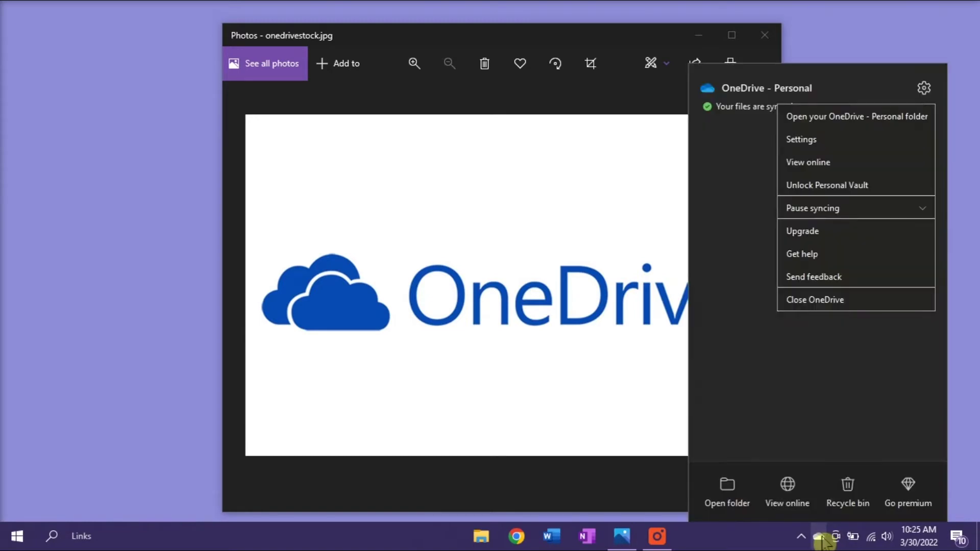
left_click(837, 139)
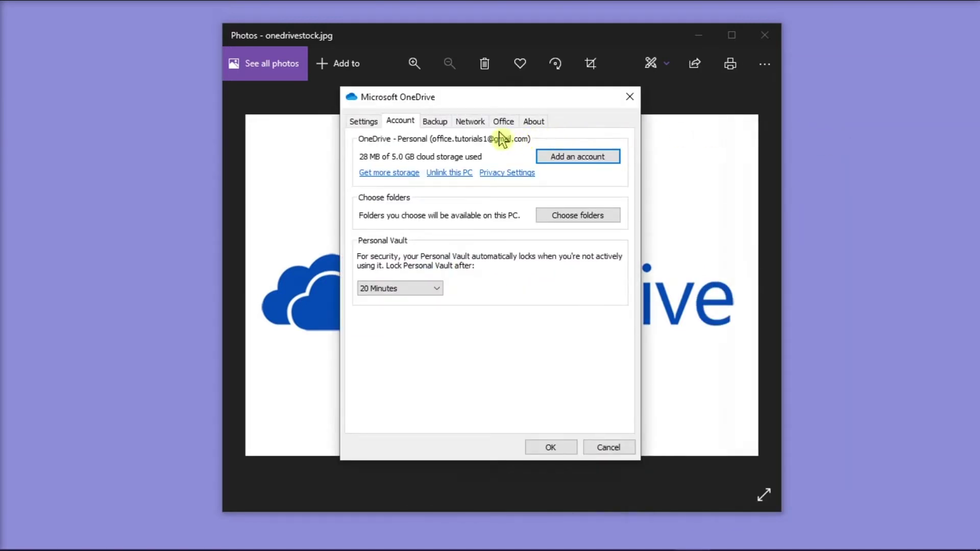
Step: Keep 'Start OneDrive automatically when I sign in to Windows' checked and confirm with OK
left_click(363, 127)
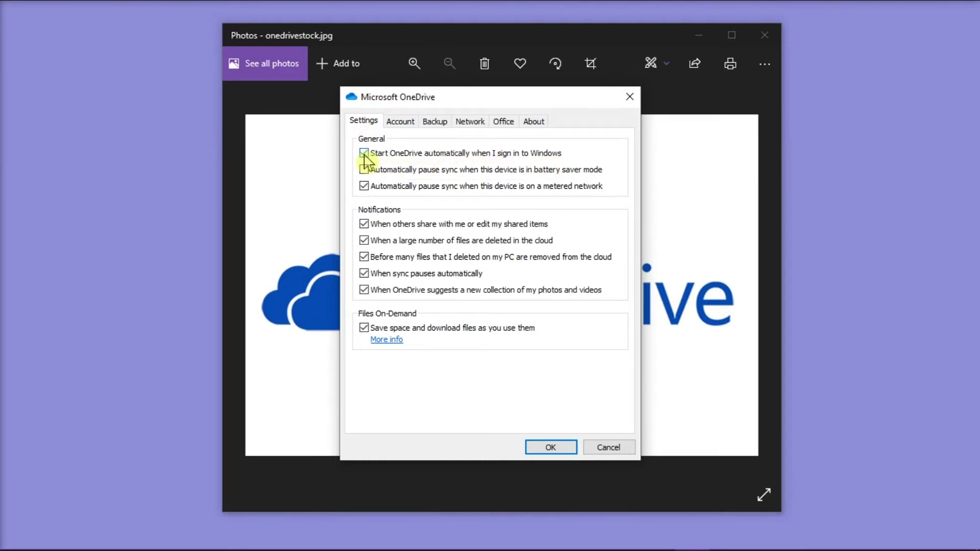
left_click(565, 448)
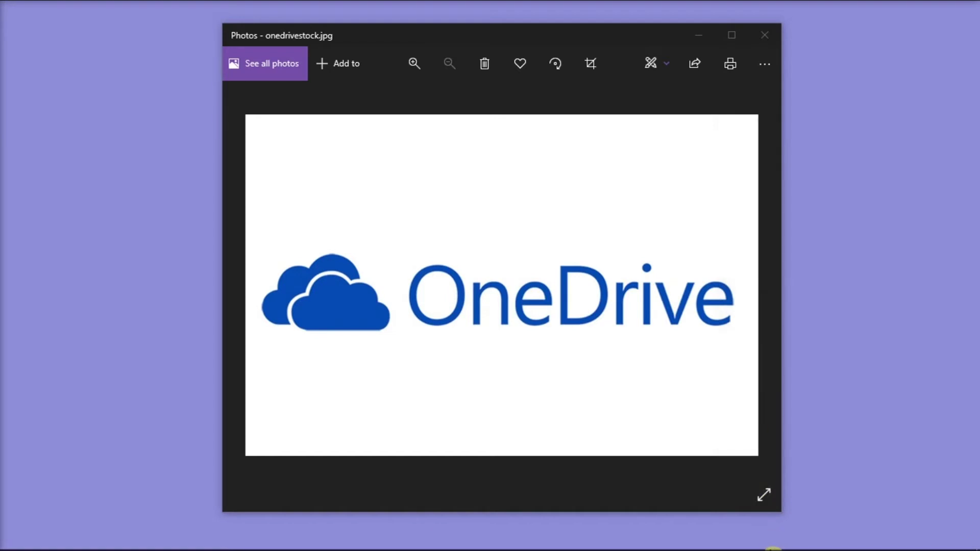
Step: Launch Task Manager from the taskbar menu and move its window up and left
right_click(710, 544)
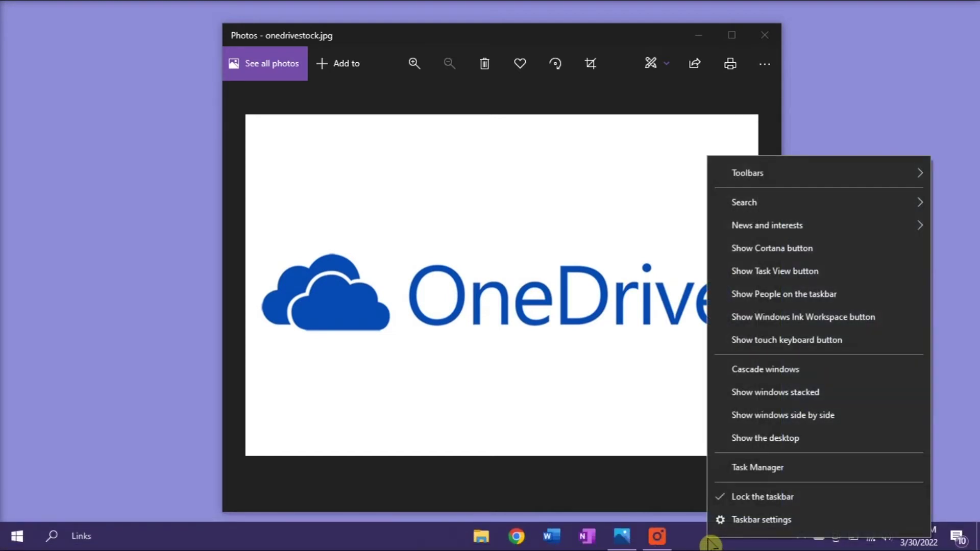
left_click(757, 467)
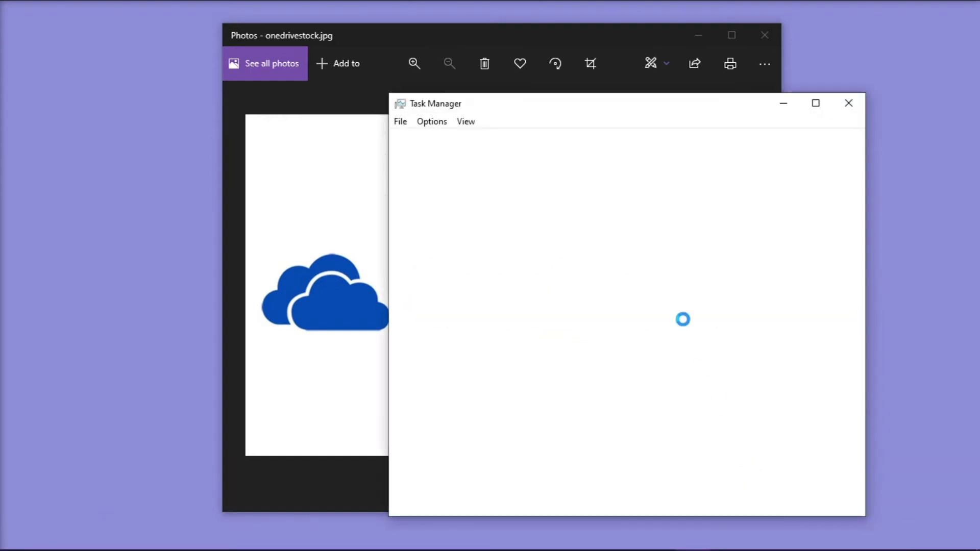
left_click_drag(587, 104, 487, 69)
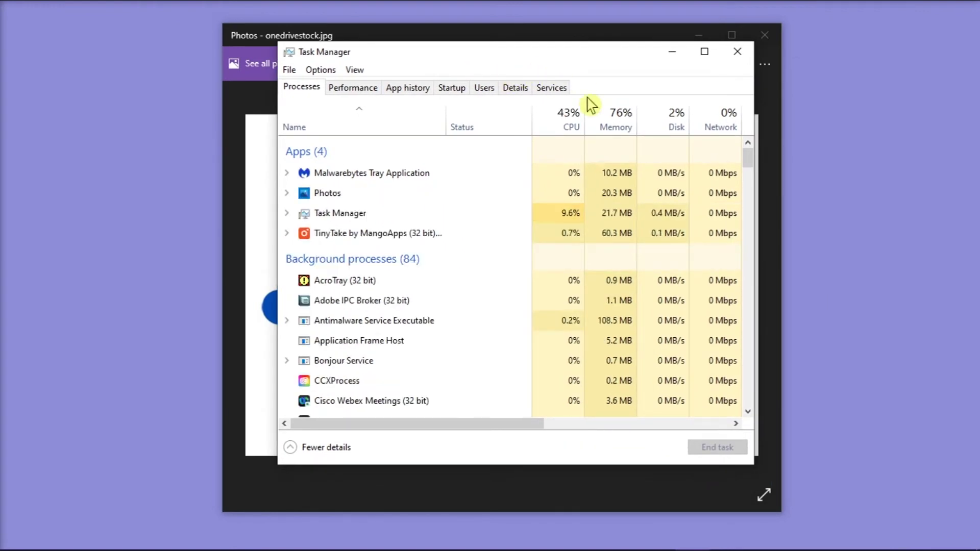
Step: In the Startup tab, select Microsoft OneDrive and enable it to run at startup
left_click(456, 95)
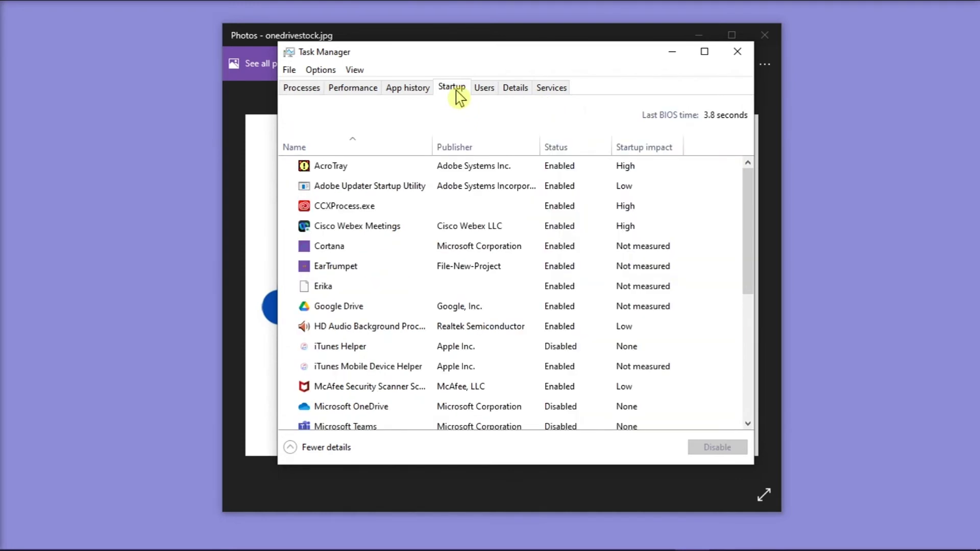
scroll(449, 292, "down", 1)
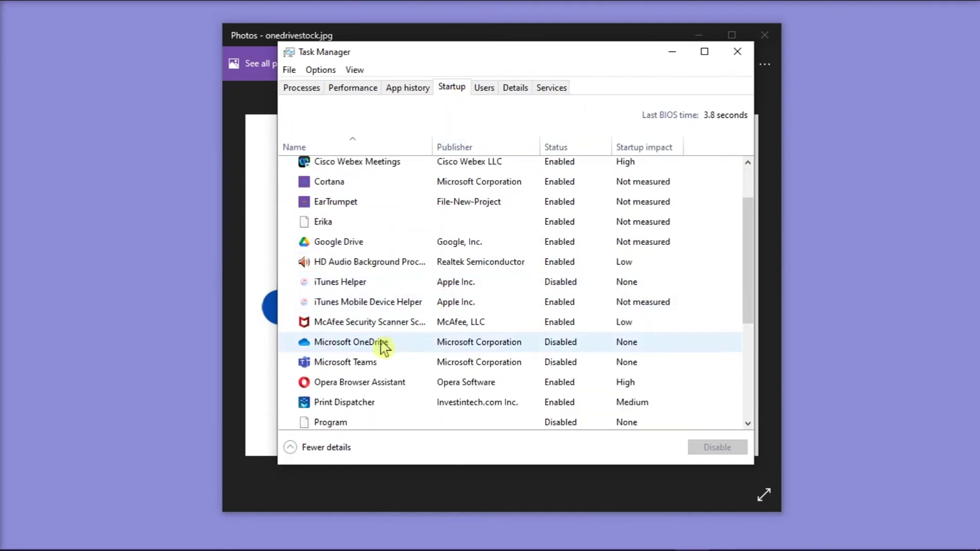
left_click(381, 347)
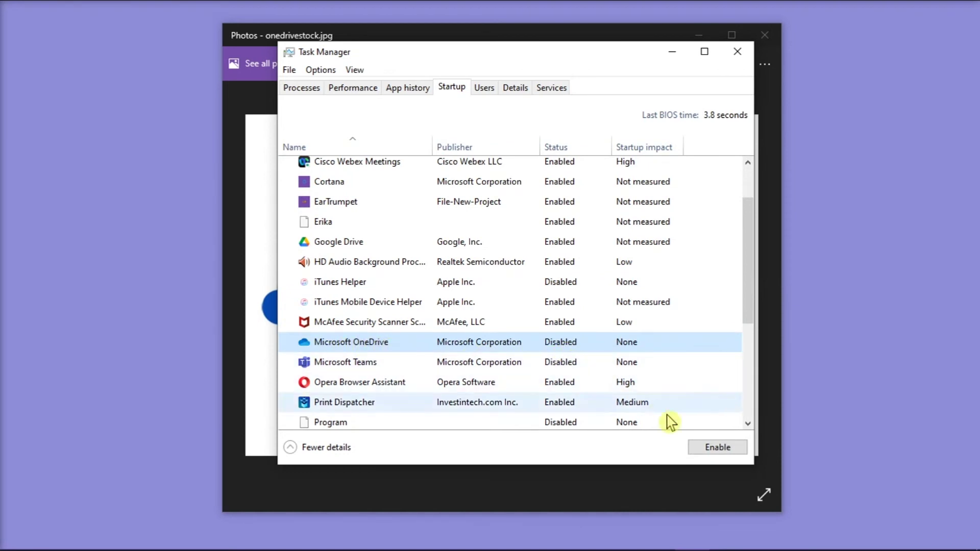
left_click(718, 448)
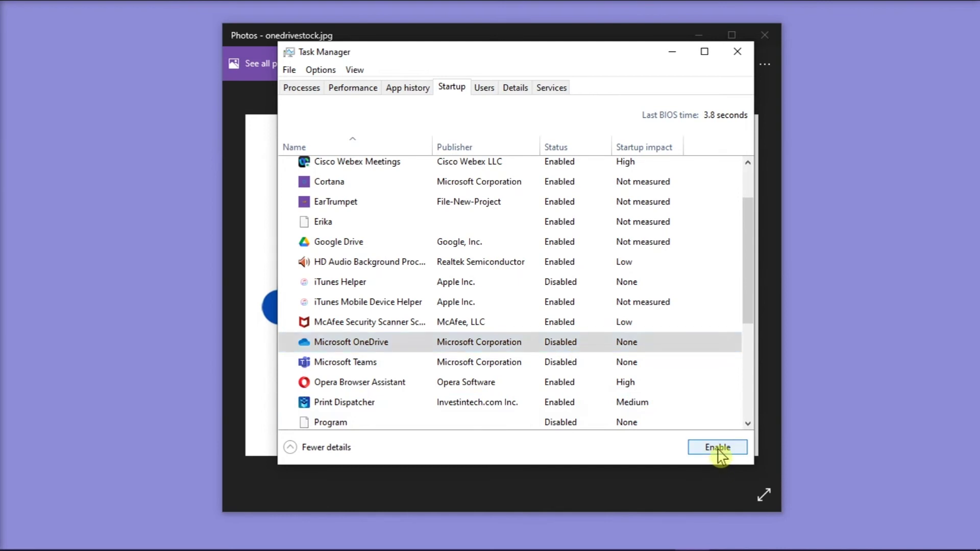